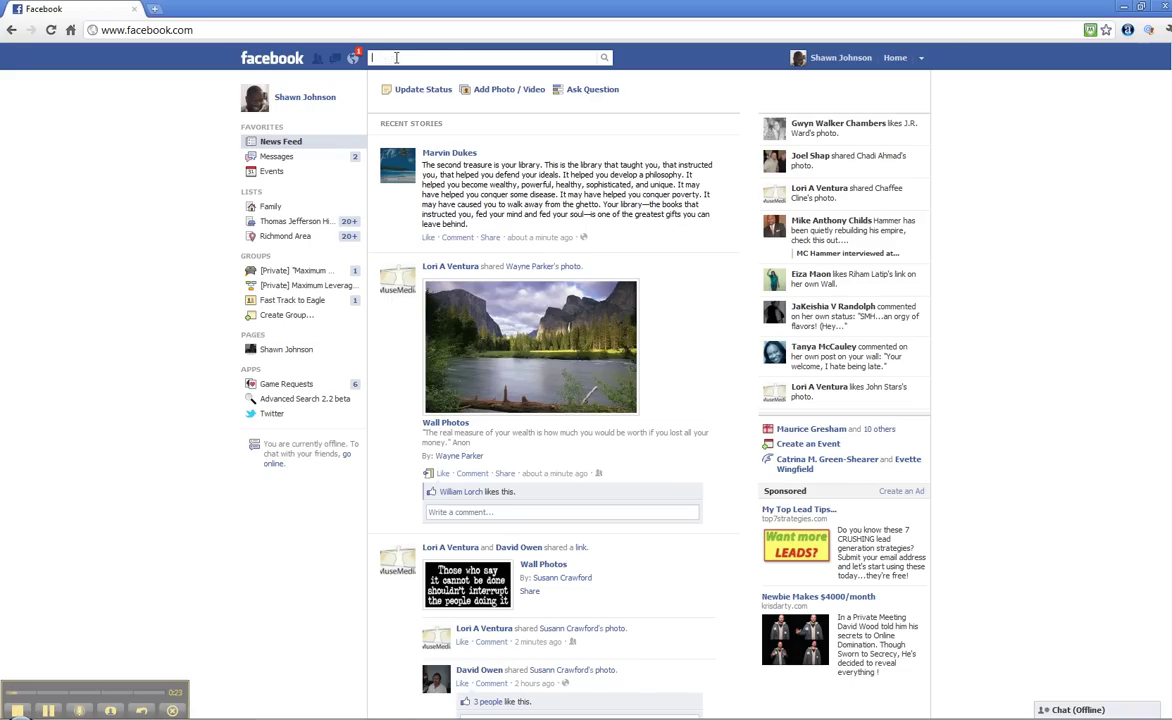
Search Facebook for "fb" and open the FBBanners app from the Apps results.
click(403, 57)
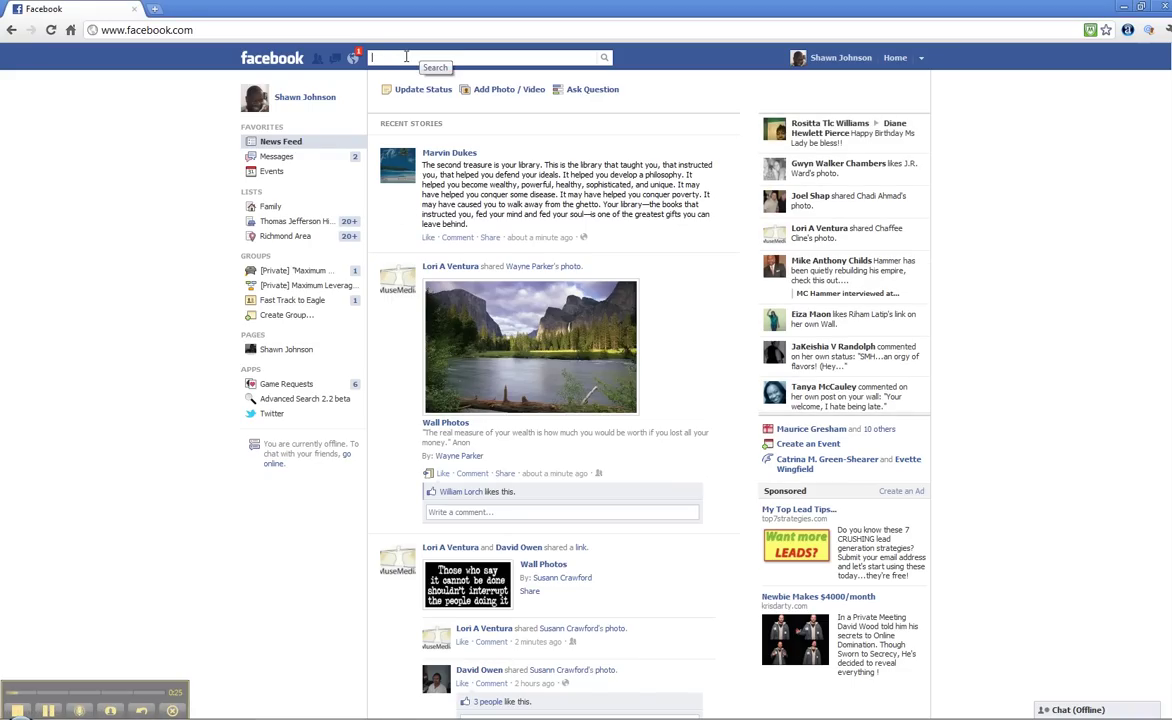
text(fb)
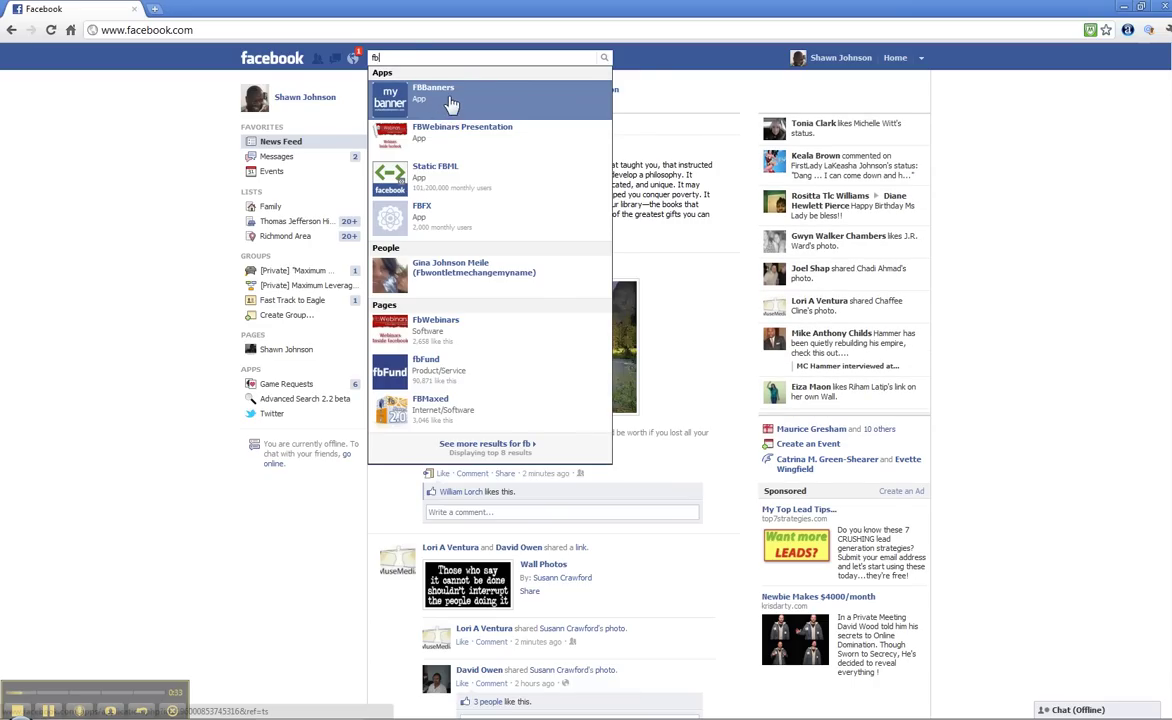
click(443, 110)
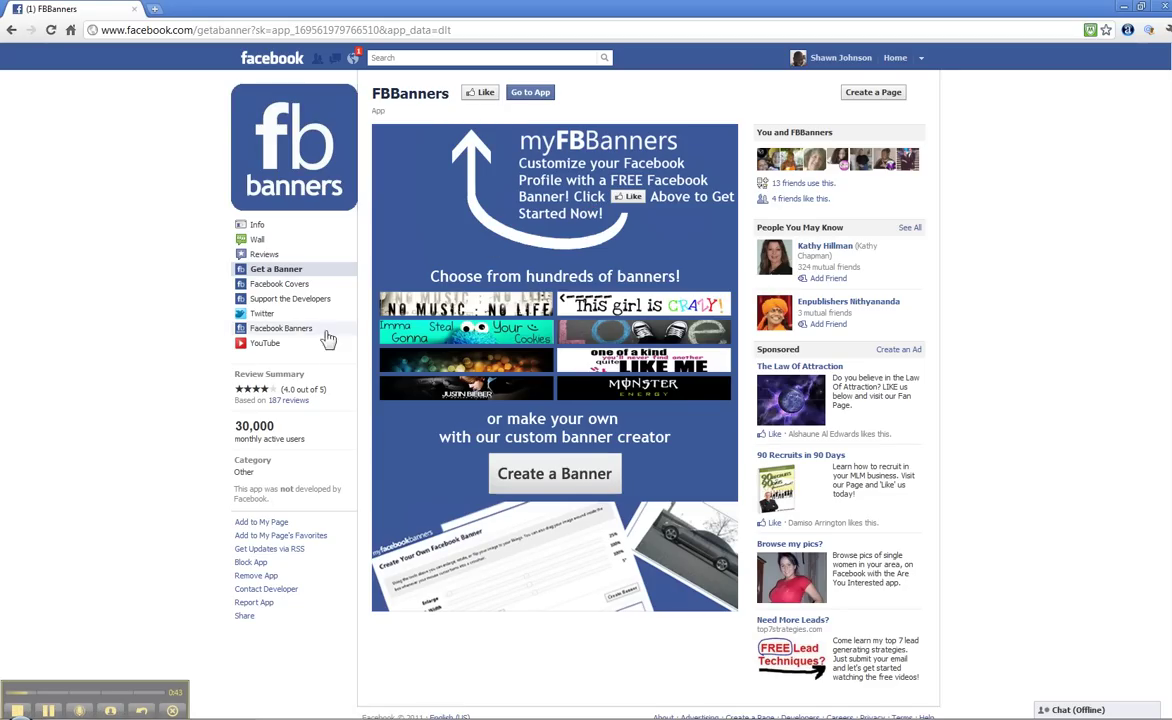
Go to the myFBBanners site and reach Create a Facebook Banner, dismissing both Facebook Covers promos.
click(530, 95)
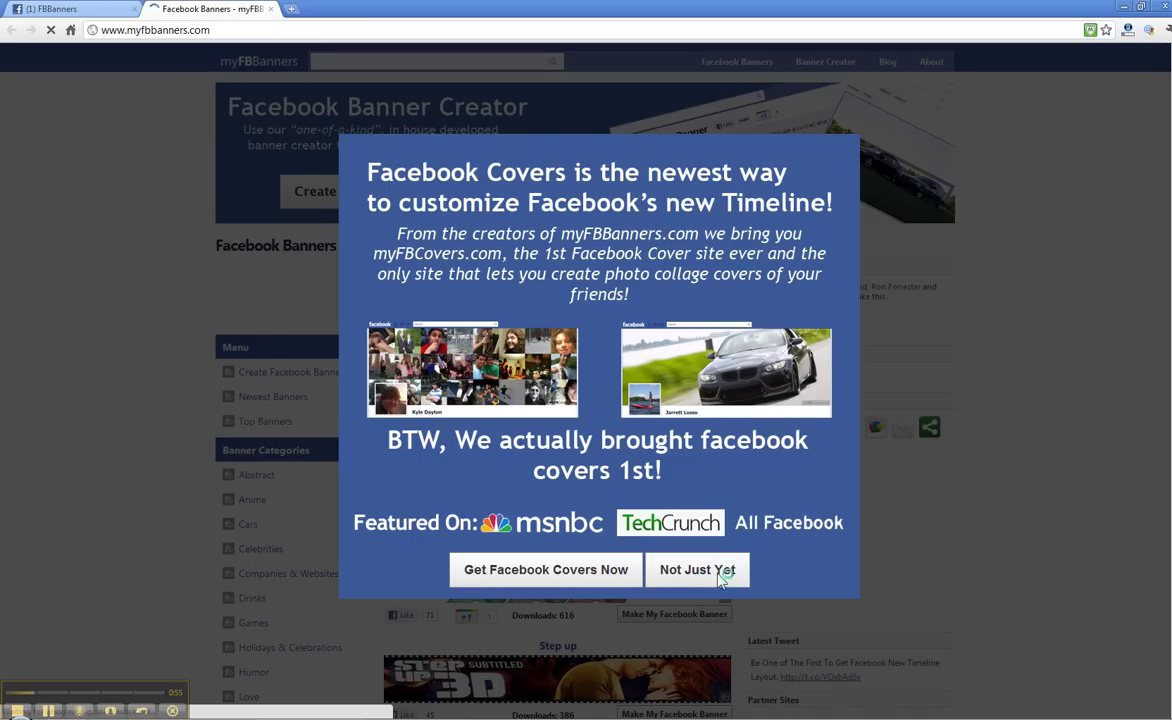
click(719, 572)
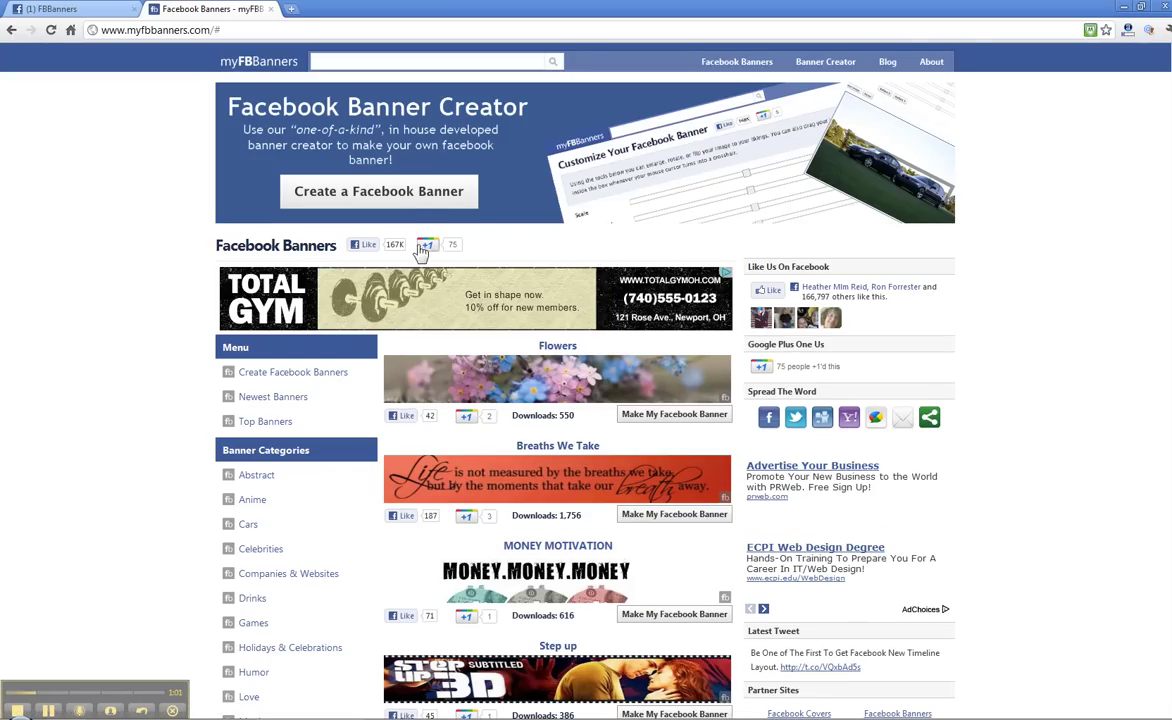
click(416, 201)
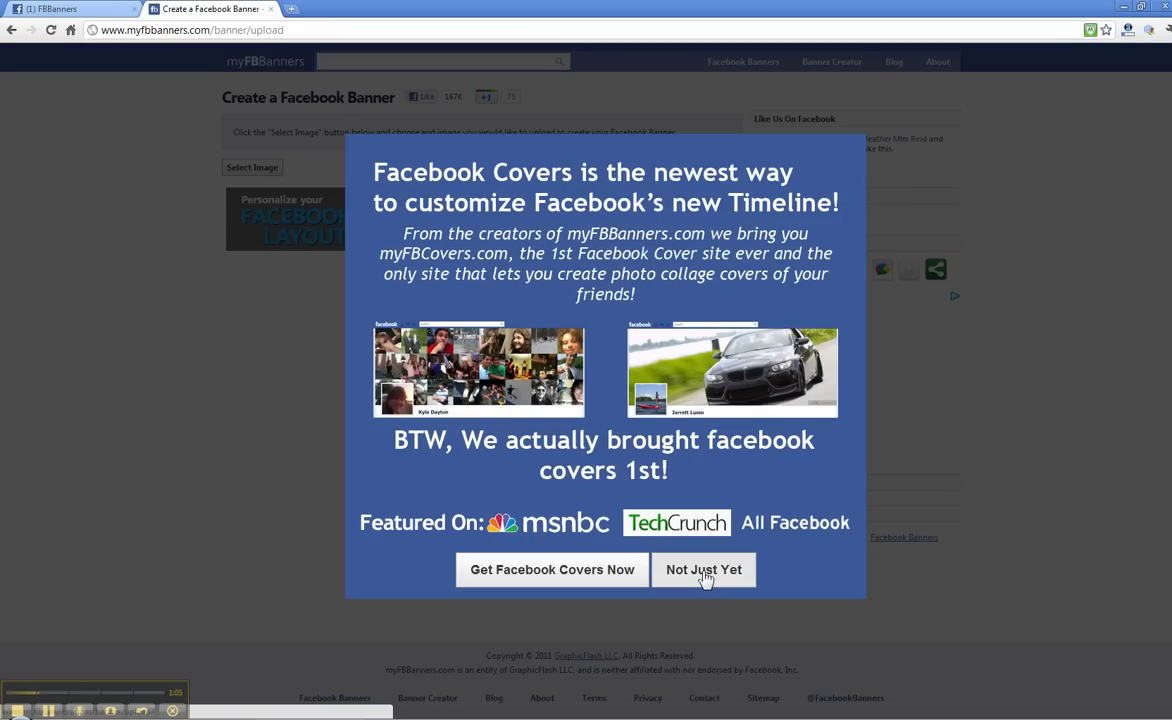
click(705, 572)
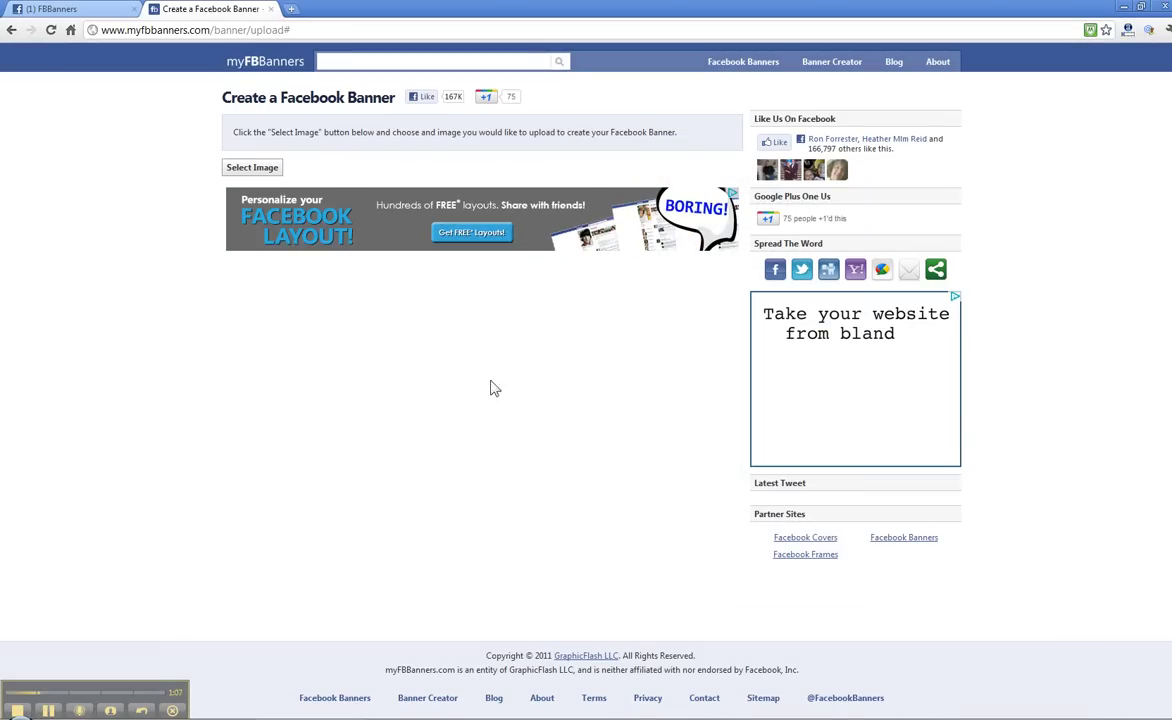
Upload the Network Marketing Made Easy header image and nudge it slightly up and right.
click(256, 172)
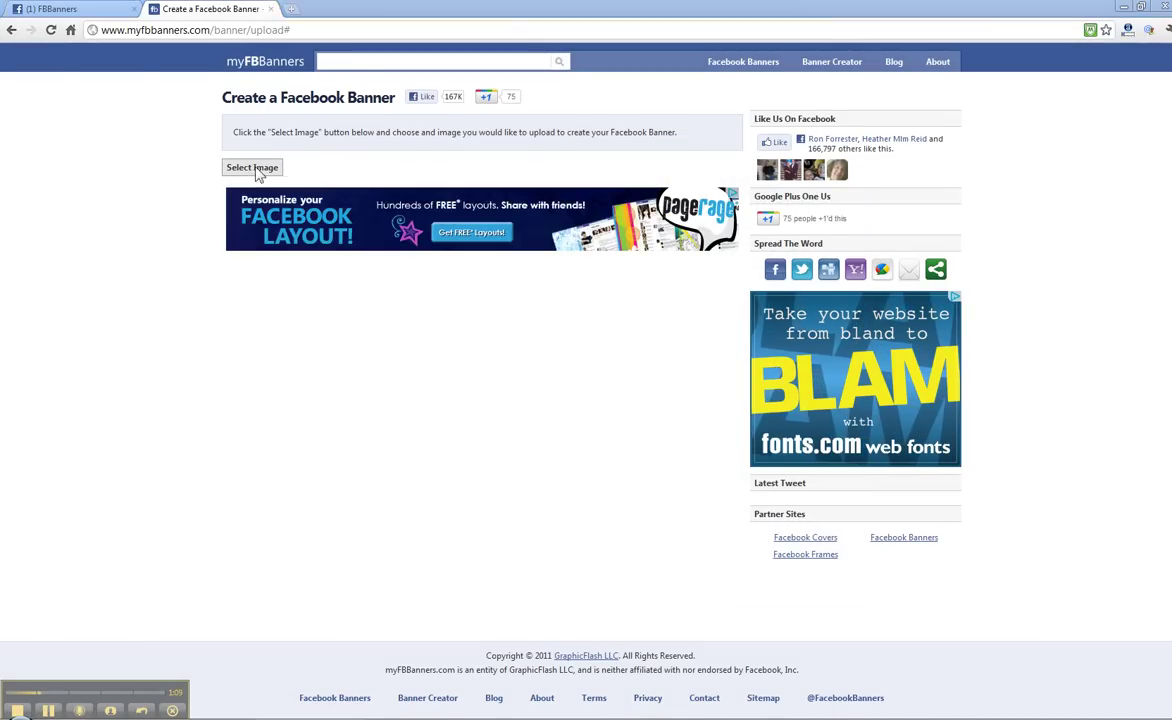
click(674, 112)
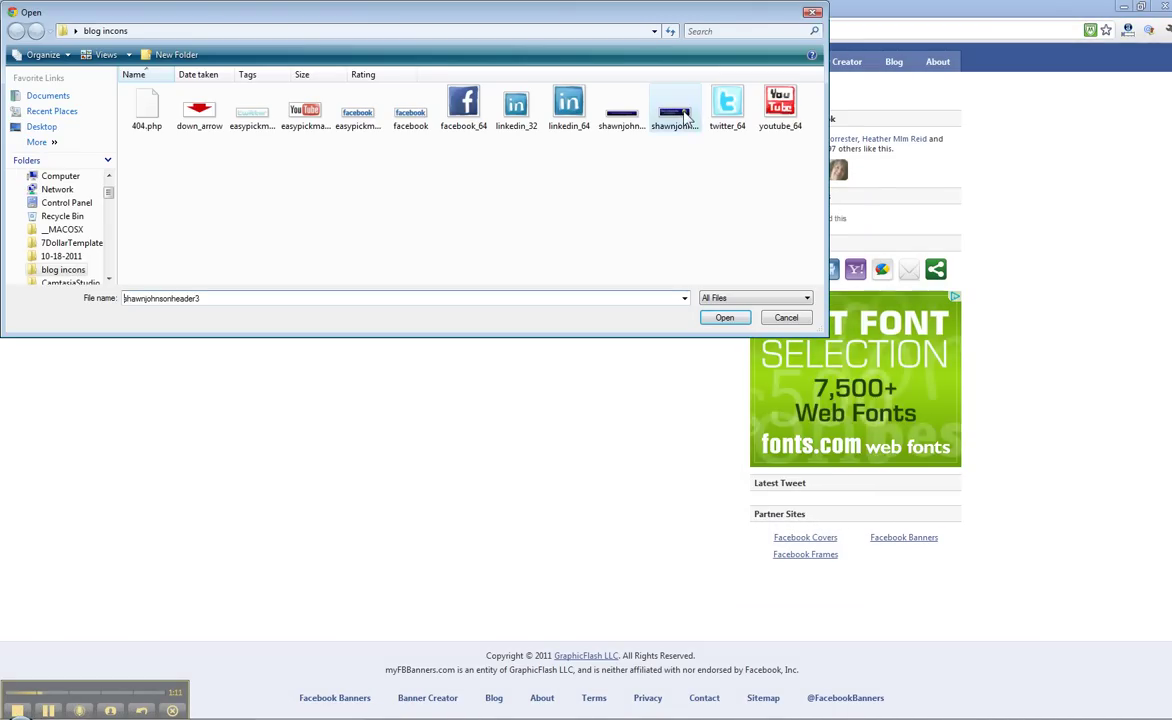
click(725, 318)
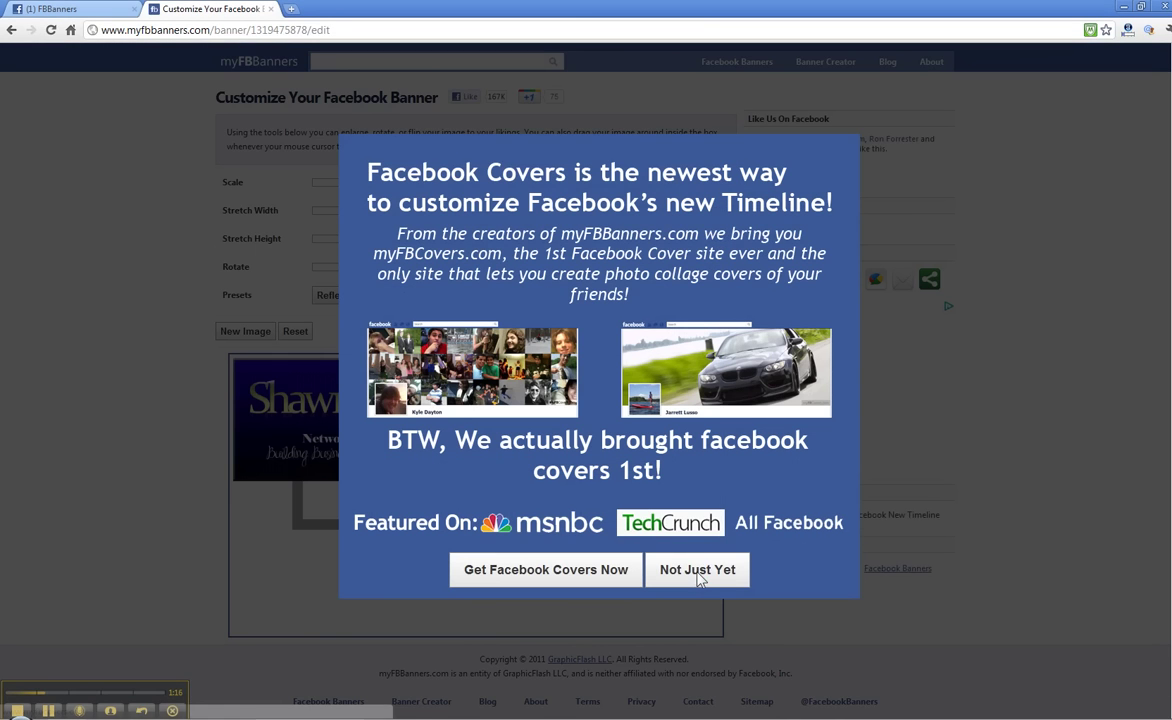
click(698, 570)
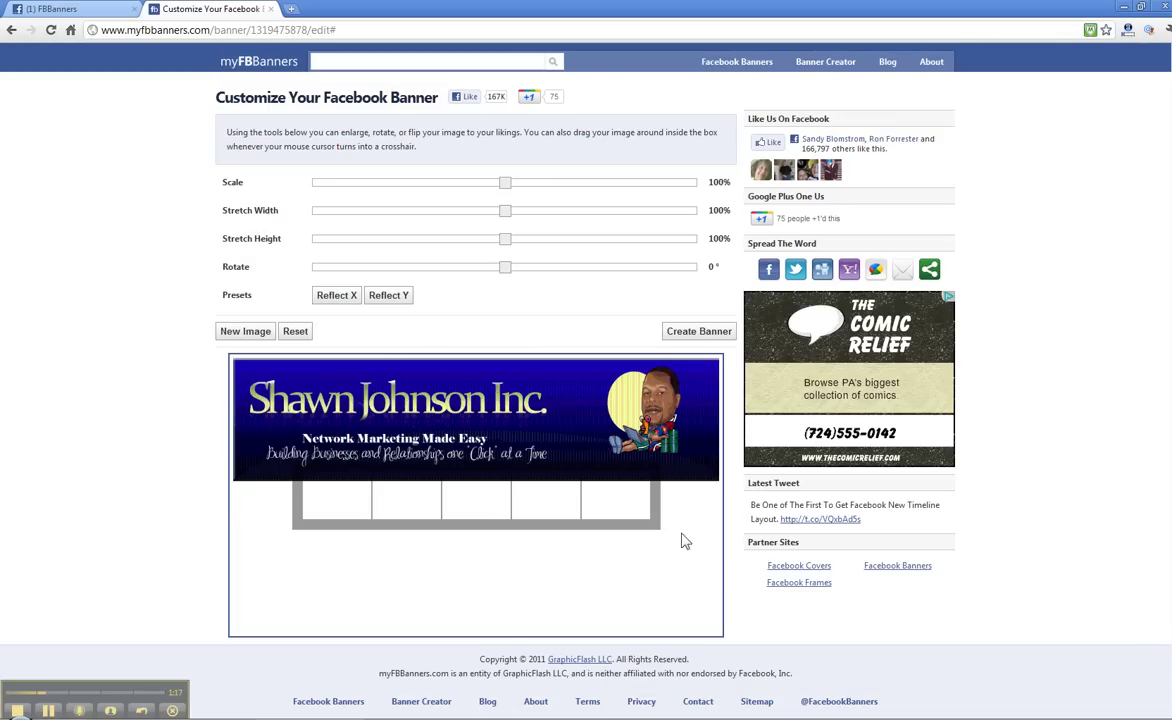
drag(597, 378, 609, 360)
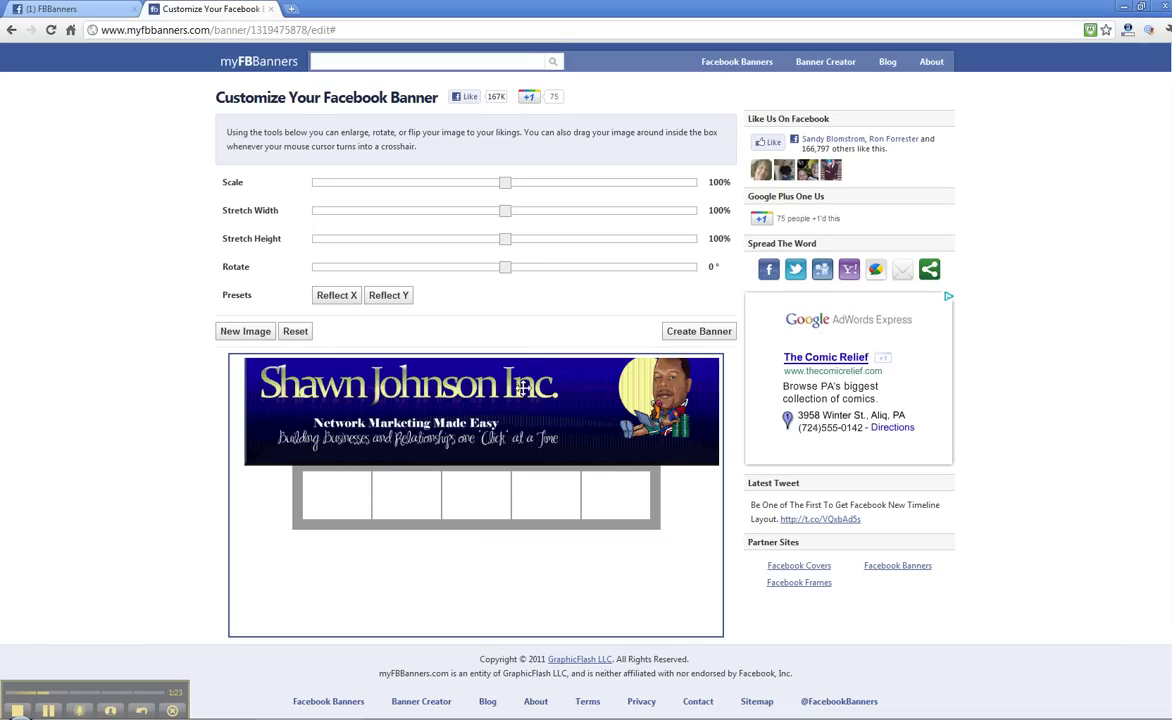
Stretch the header to 82% width, 58% height, 89% scale, centred lower in the box.
drag(527, 373, 526, 437)
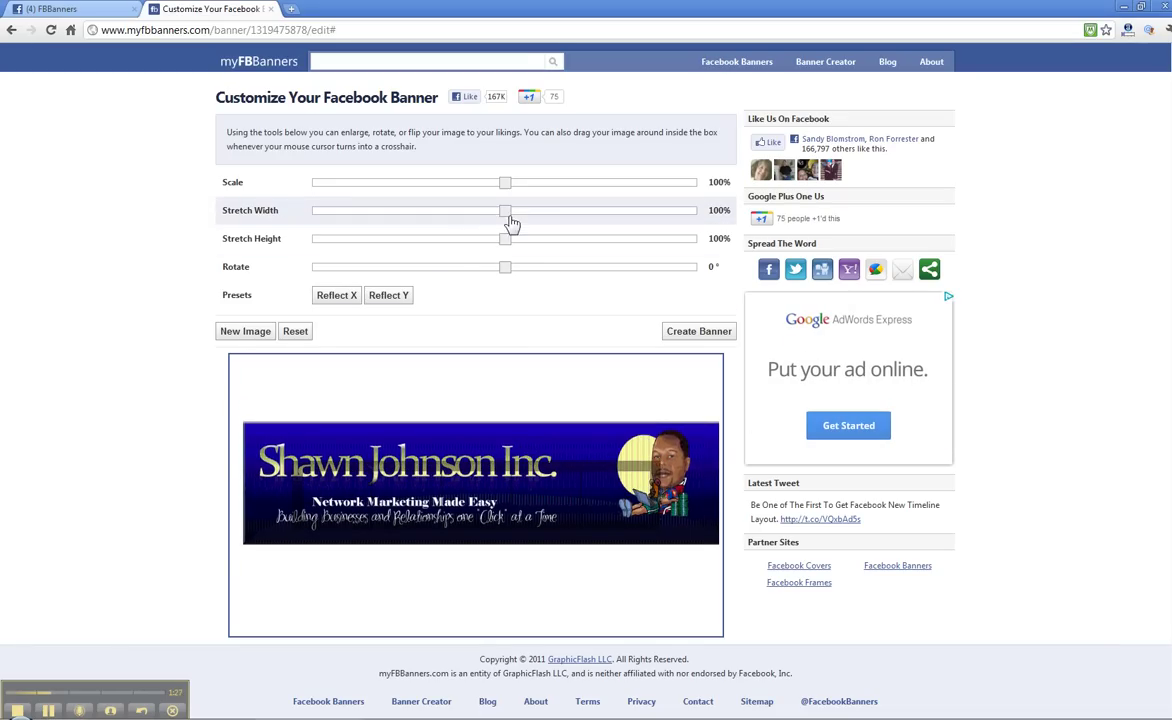
mouse_move(506, 214)
mouse_down()
mouse_move(466, 224)
mouse_move(484, 250)
mouse_move(432, 261)
mouse_up()
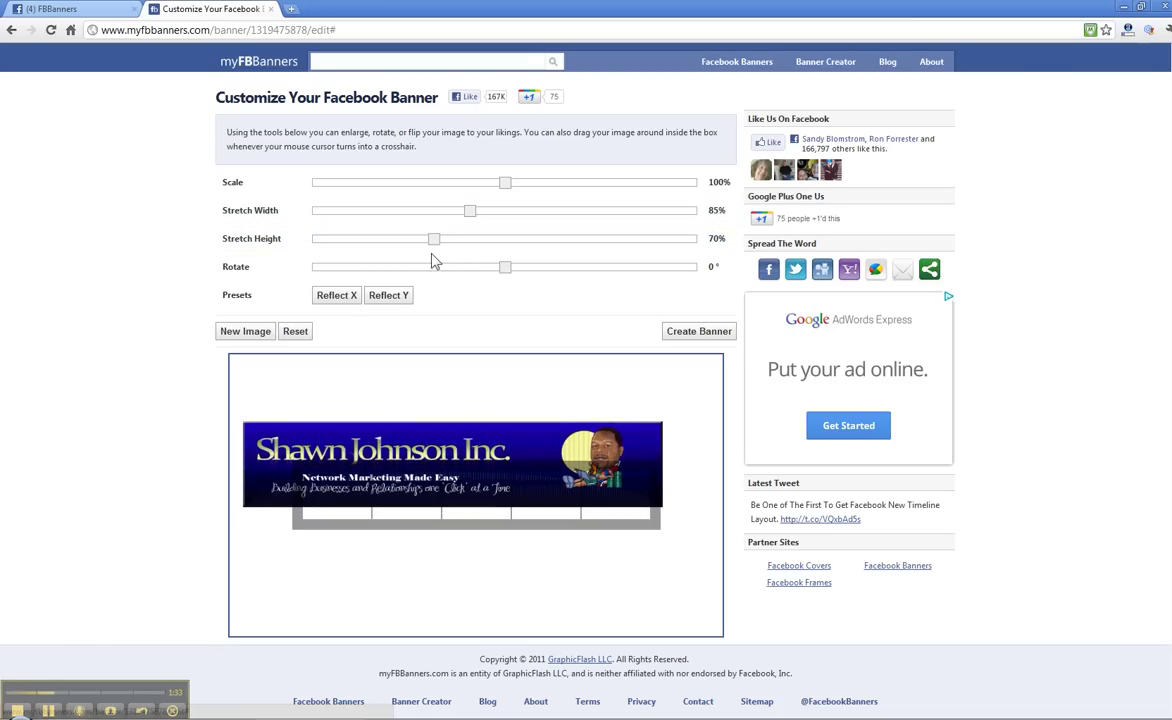
mouse_move(470, 211)
mouse_down()
mouse_move(450, 213)
mouse_move(515, 186)
mouse_move(536, 264)
mouse_move(518, 201)
mouse_move(486, 204)
mouse_move(487, 426)
mouse_move(494, 456)
mouse_move(530, 482)
mouse_up()
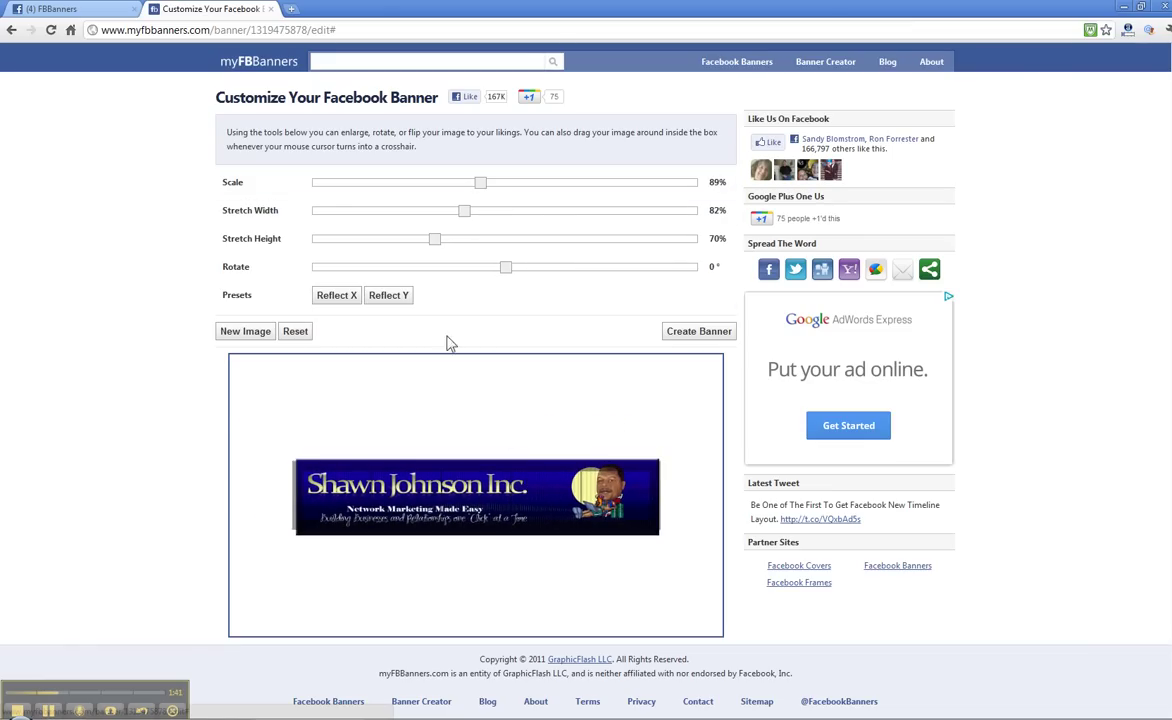
drag(440, 243, 411, 251)
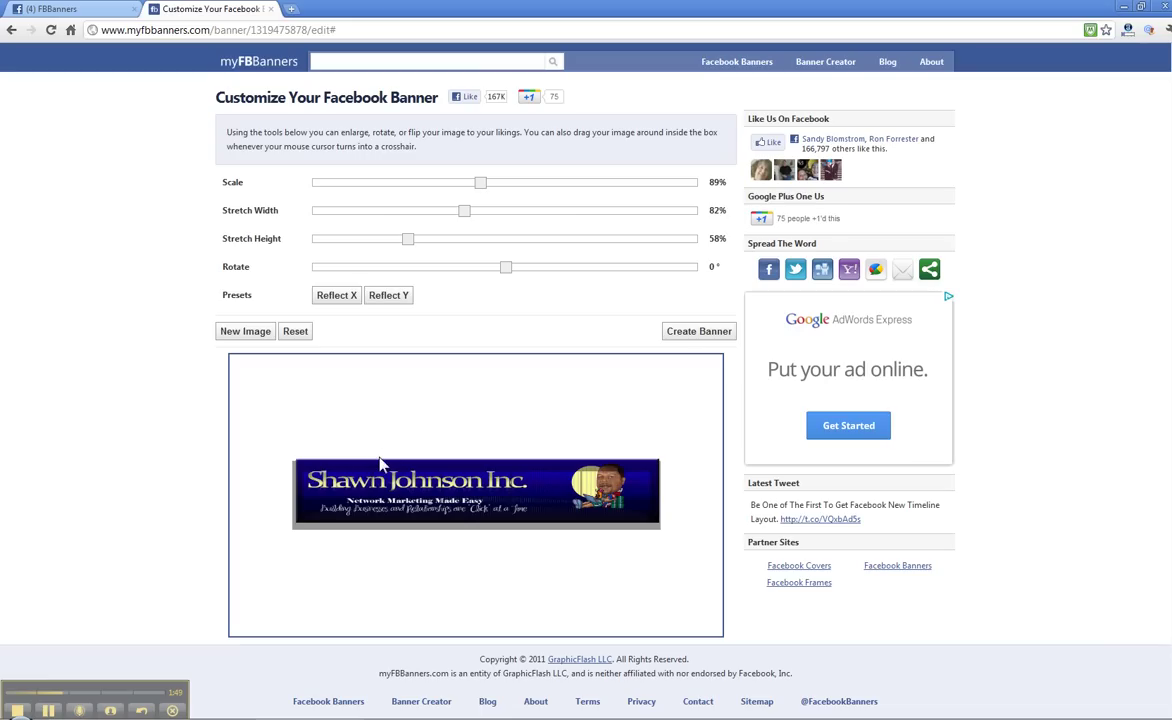
drag(379, 459, 380, 473)
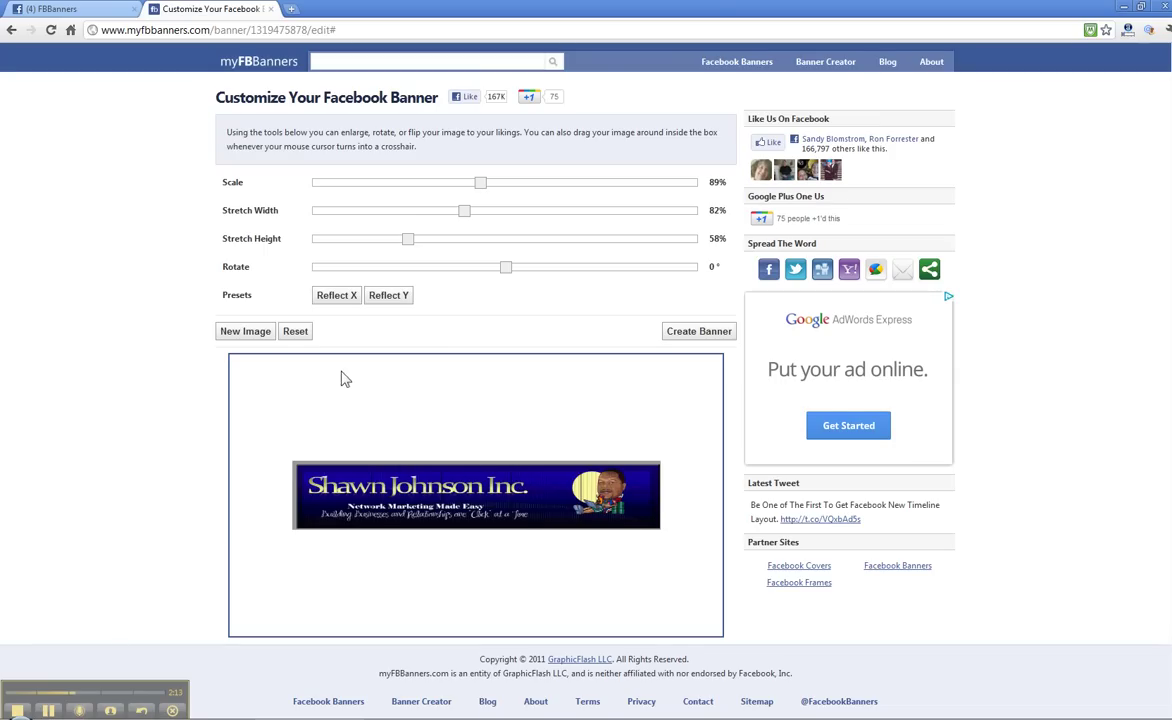
mouse_move(407, 240)
mouse_down()
mouse_move(418, 241)
mouse_move(396, 249)
mouse_up()
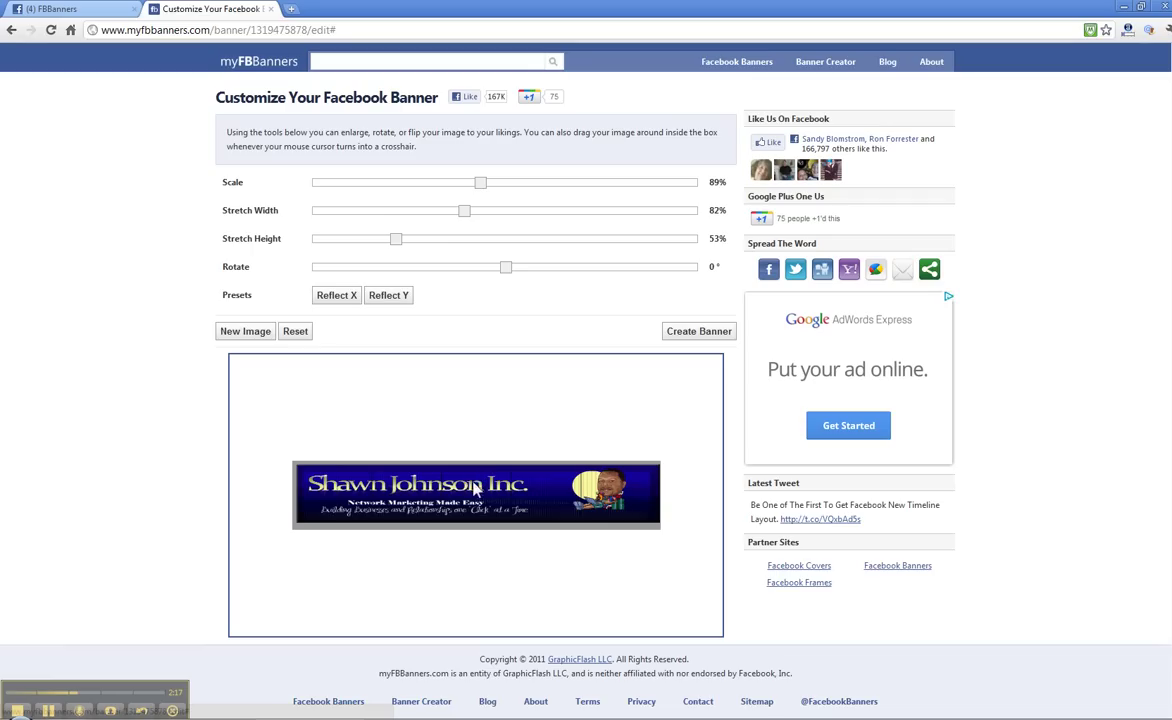
double_click(476, 528)
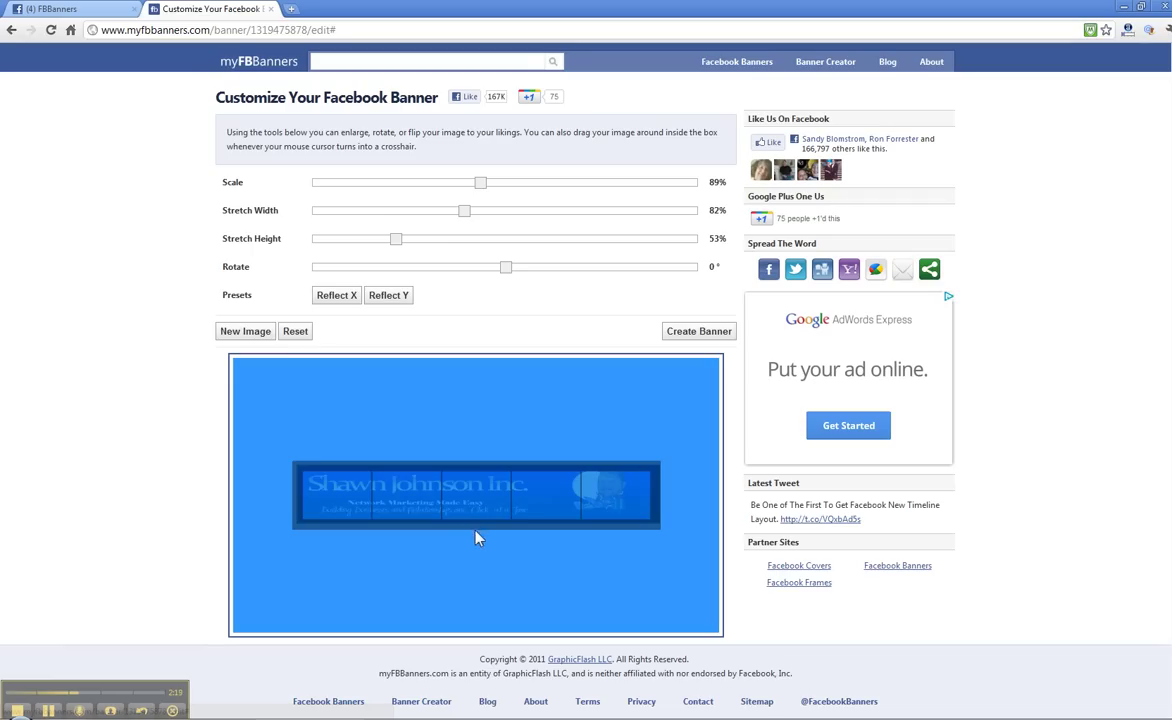
click(455, 520)
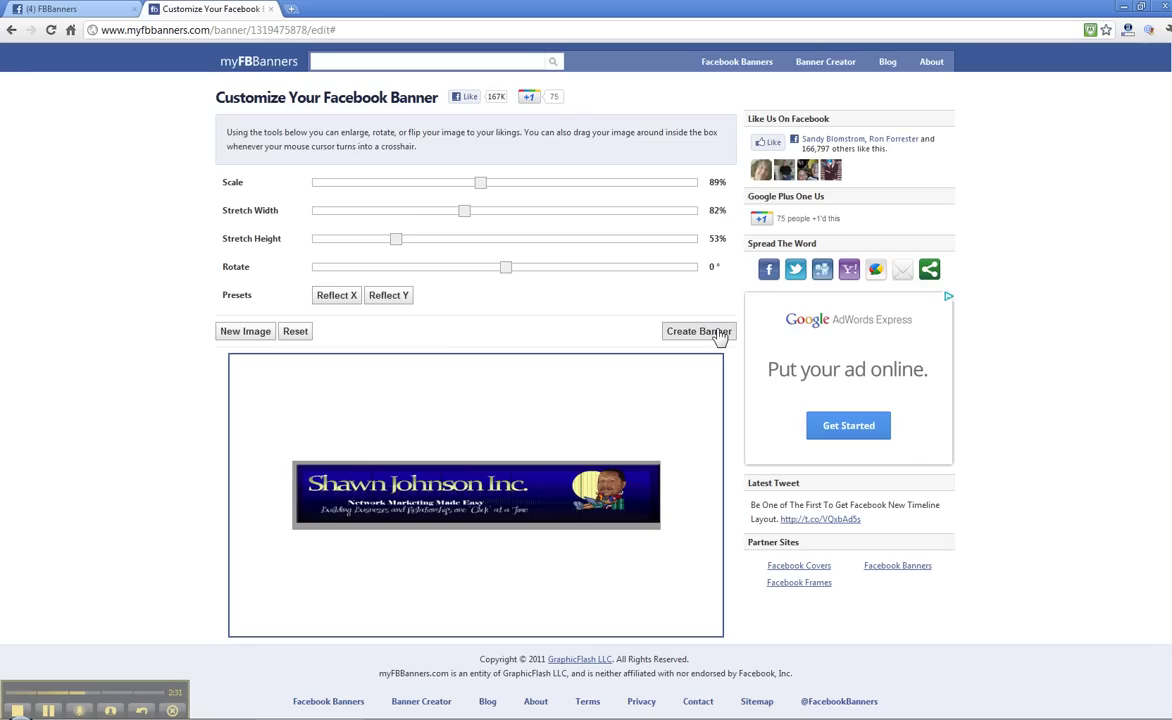
Create the banner with blank title and tags, reaching the congratulations page past two promos.
click(719, 337)
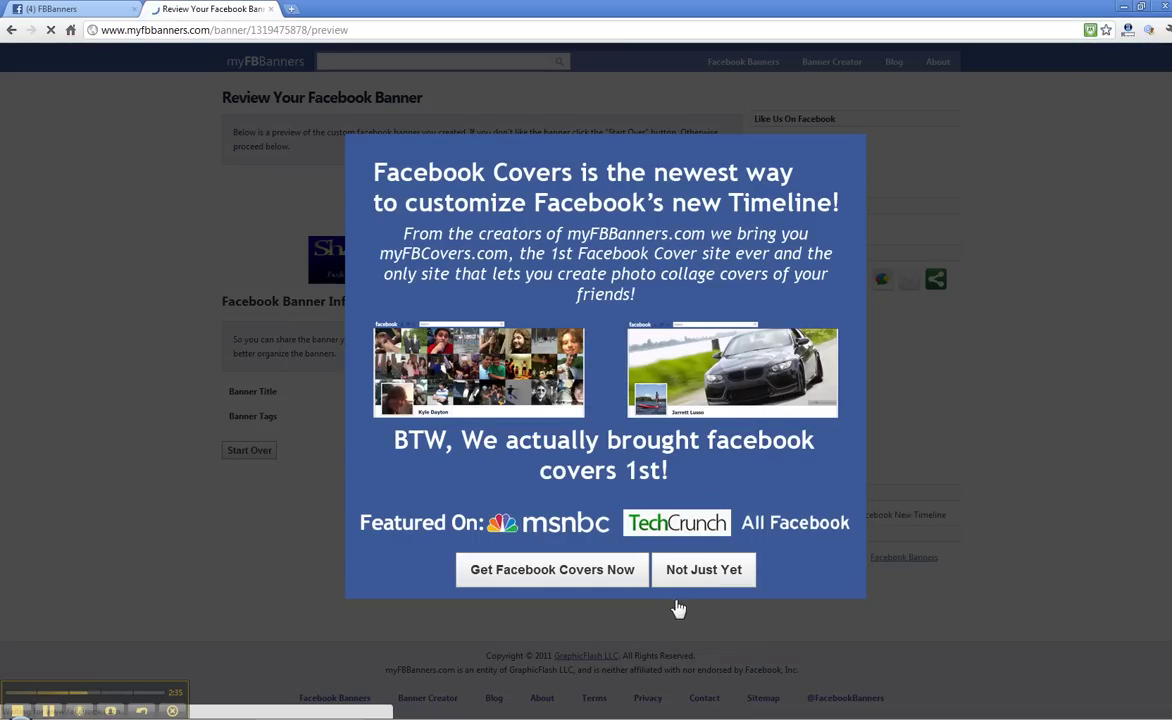
click(693, 570)
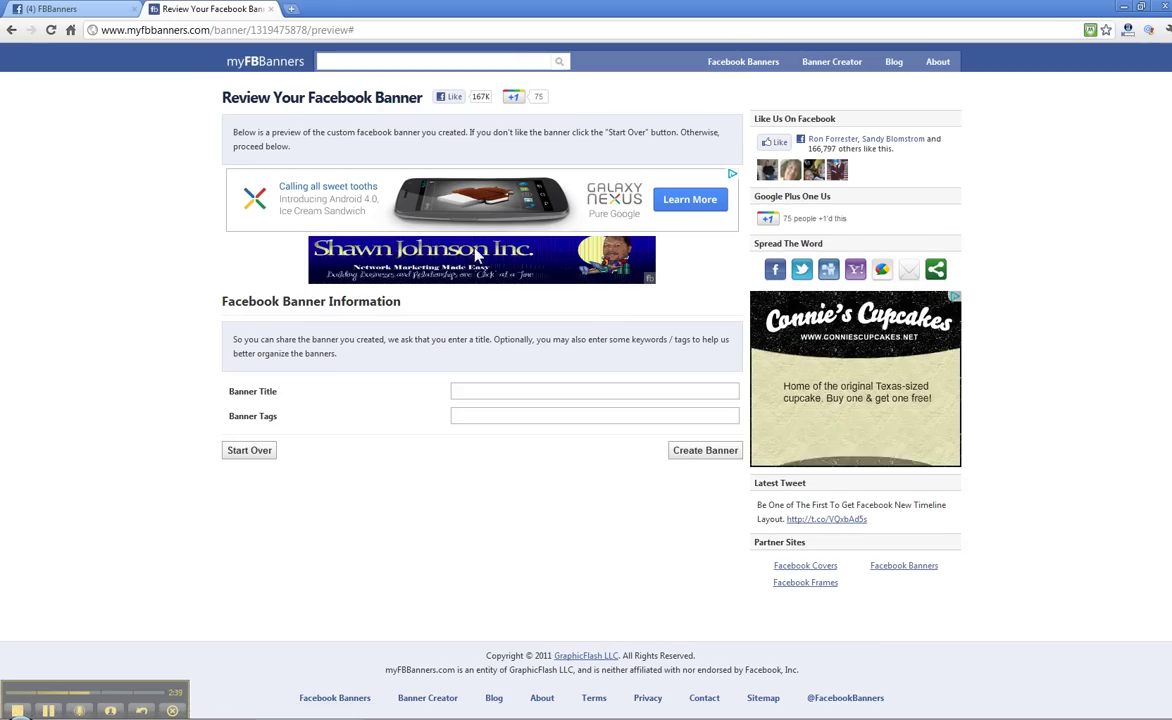
click(477, 390)
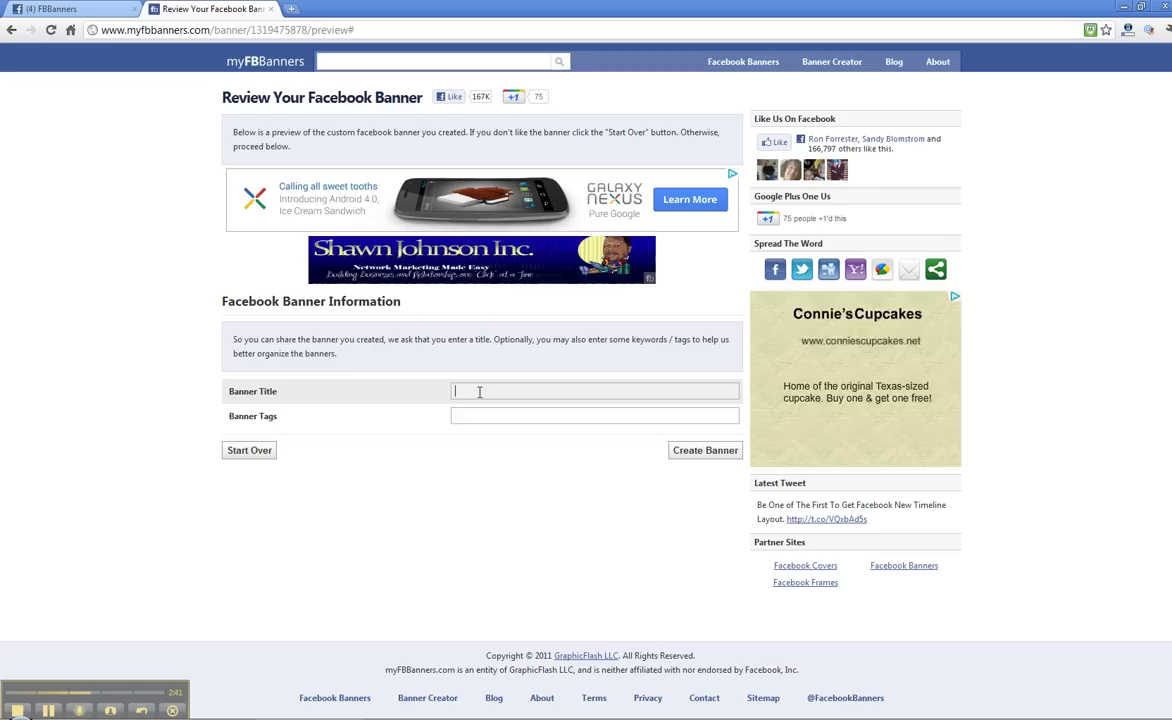
click(484, 420)
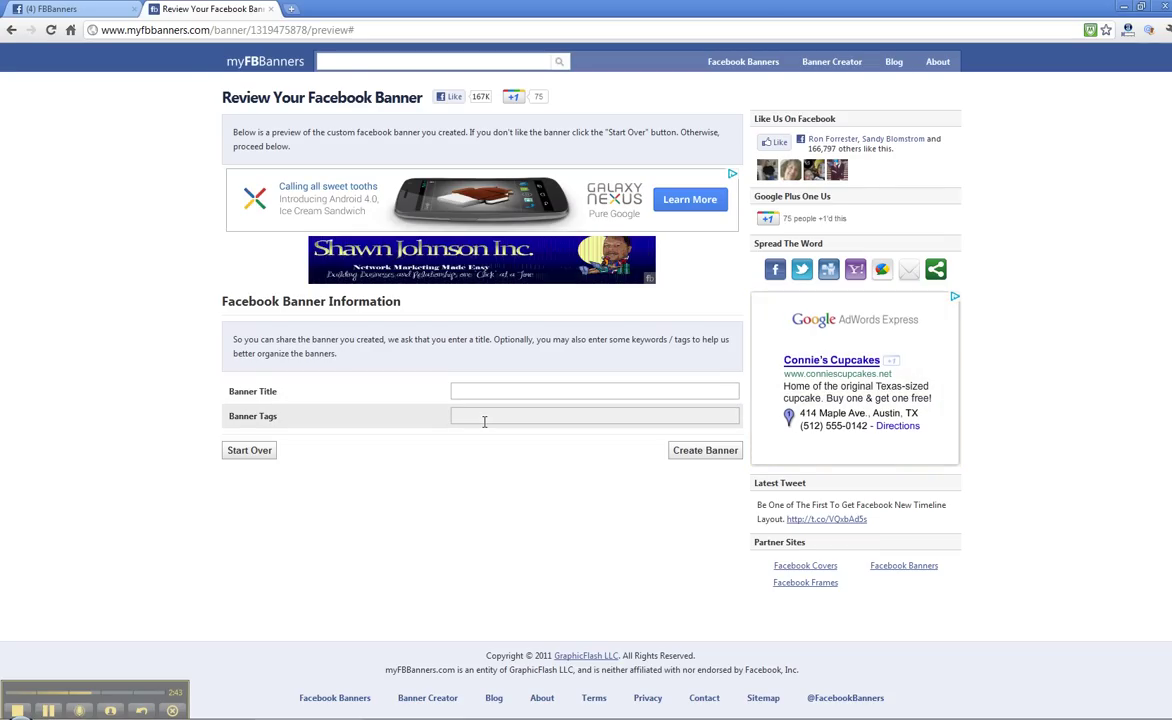
click(705, 452)
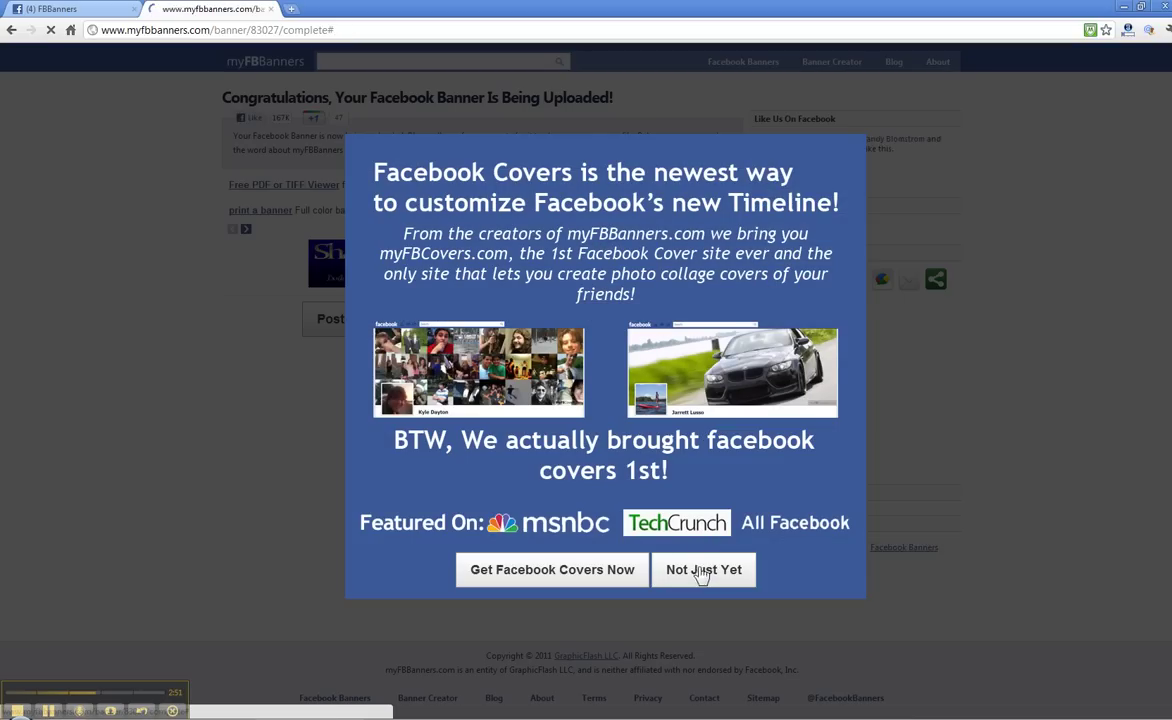
click(704, 572)
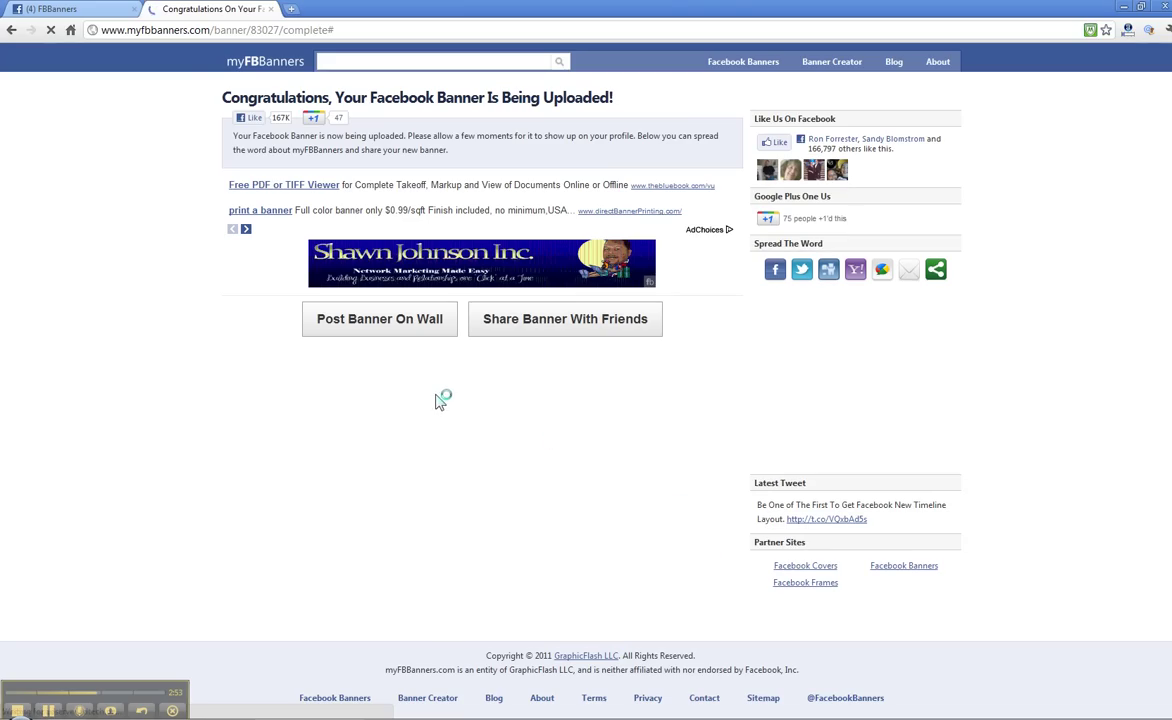
Cancel the Post Banner On Wall dialog, dismiss the promo, and return to Facebook's FBBanners tab.
click(379, 328)
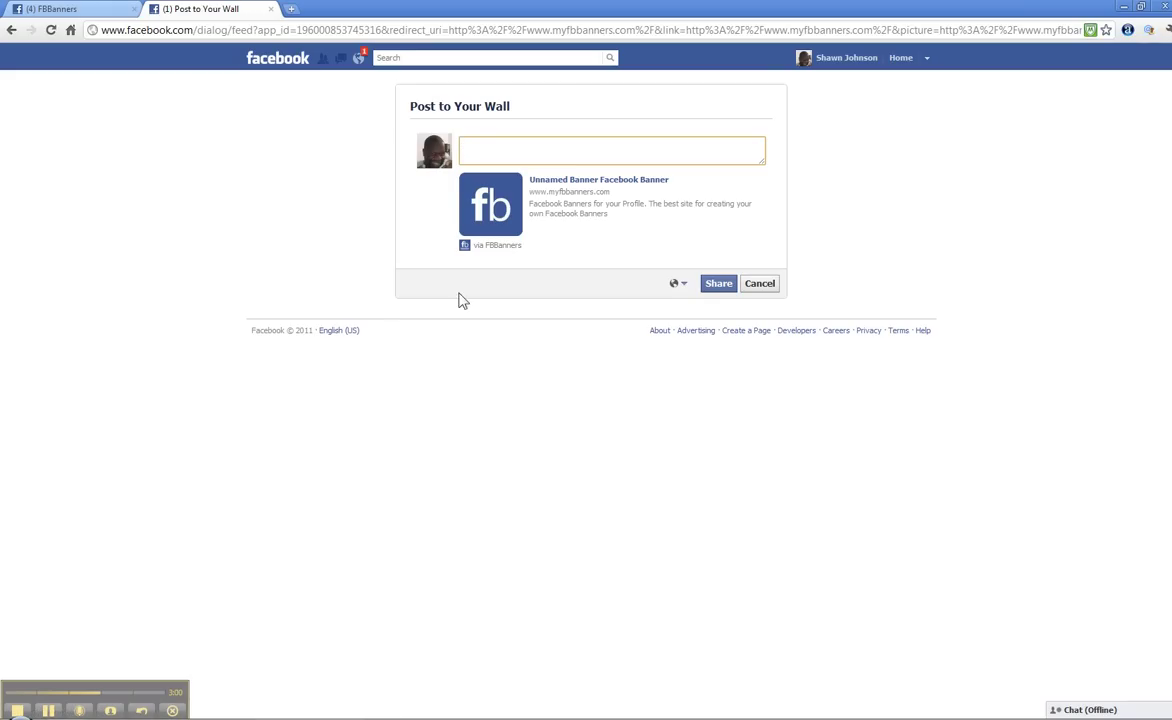
click(760, 285)
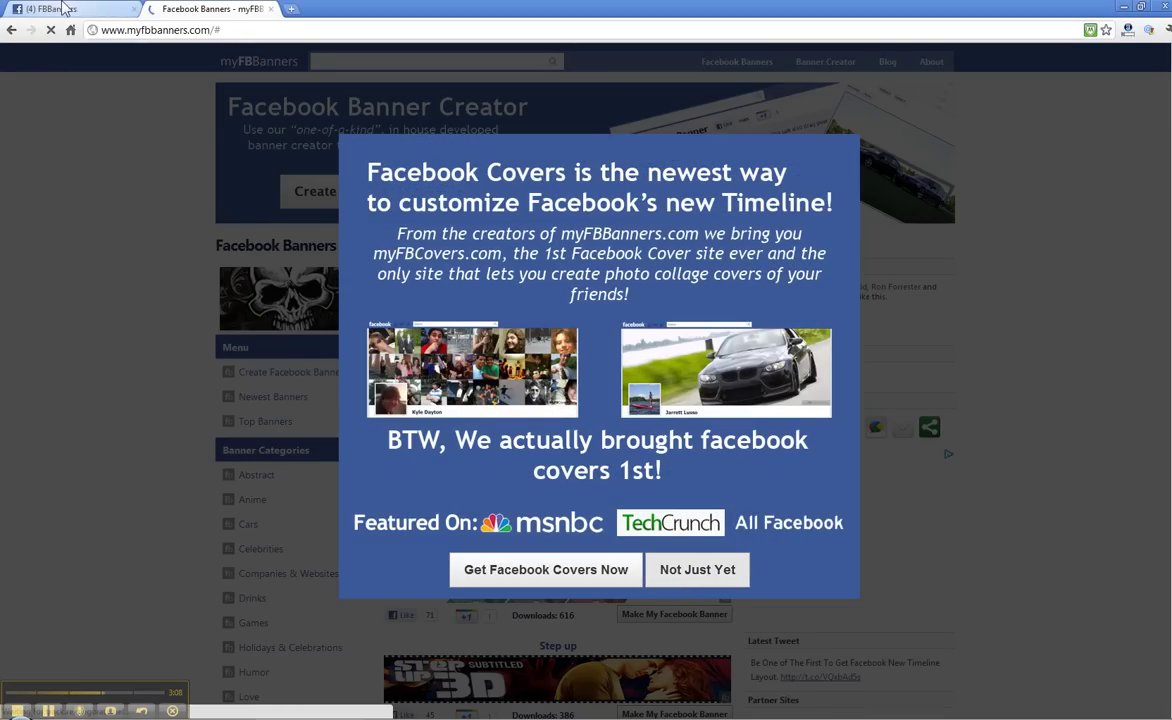
click(713, 582)
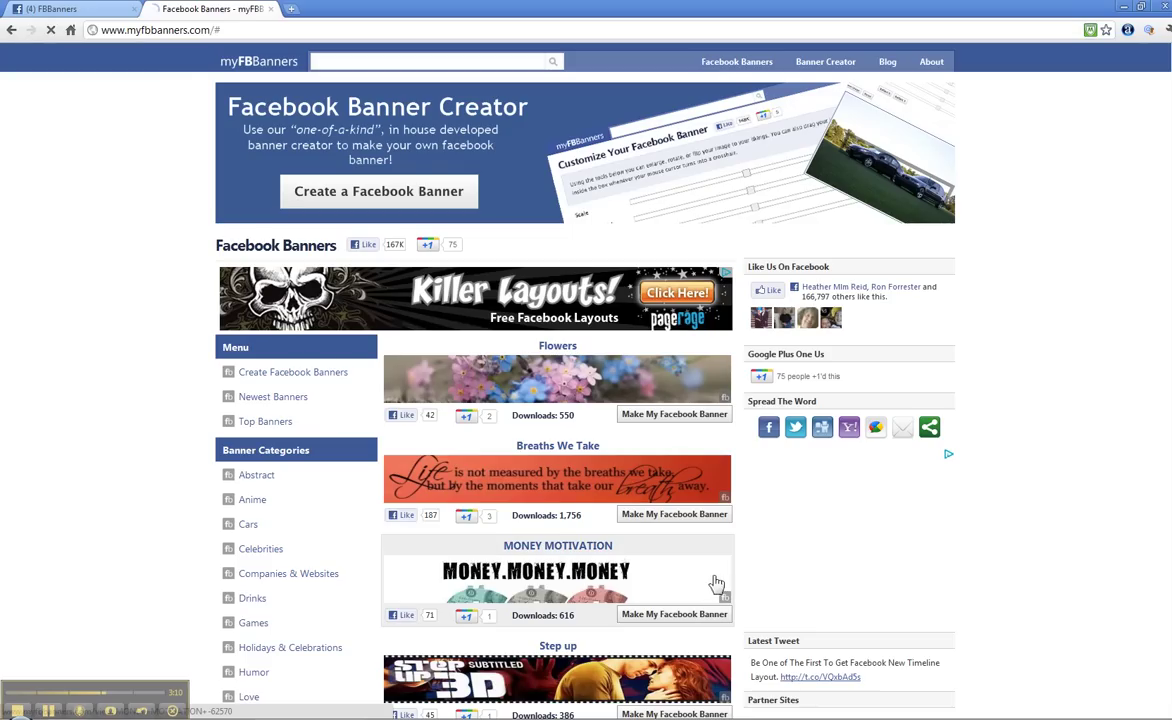
click(80, 9)
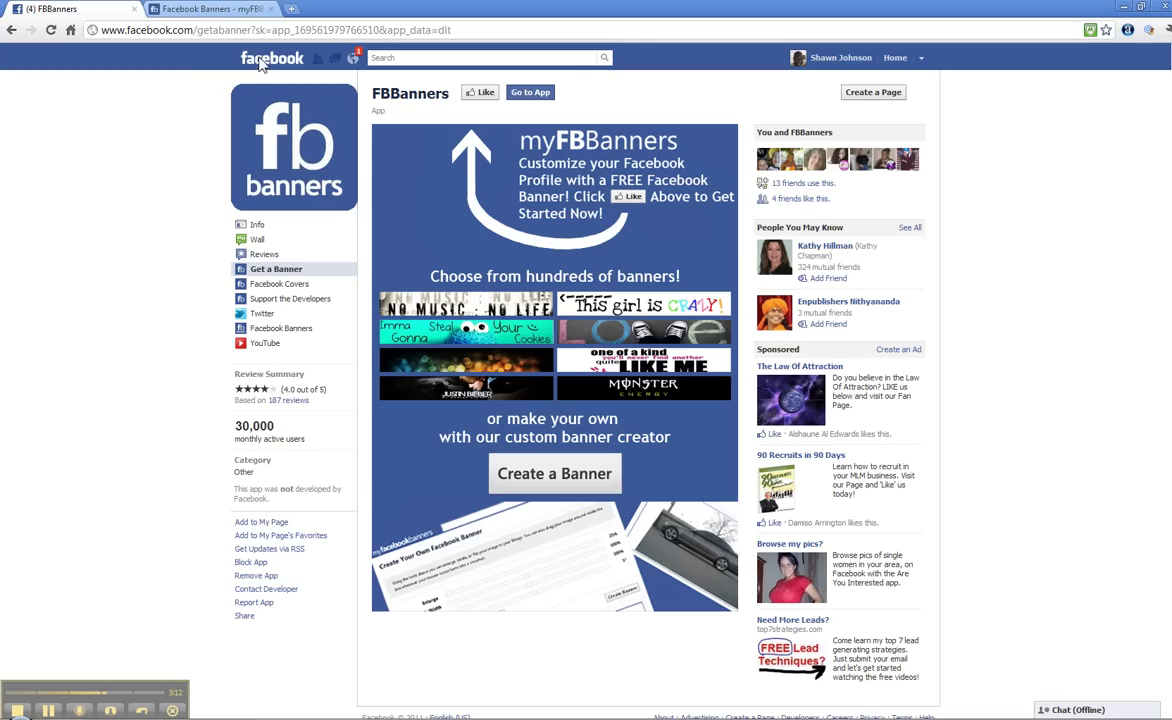
Go from the Facebook home feed to your own profile wall to see the banner.
click(262, 59)
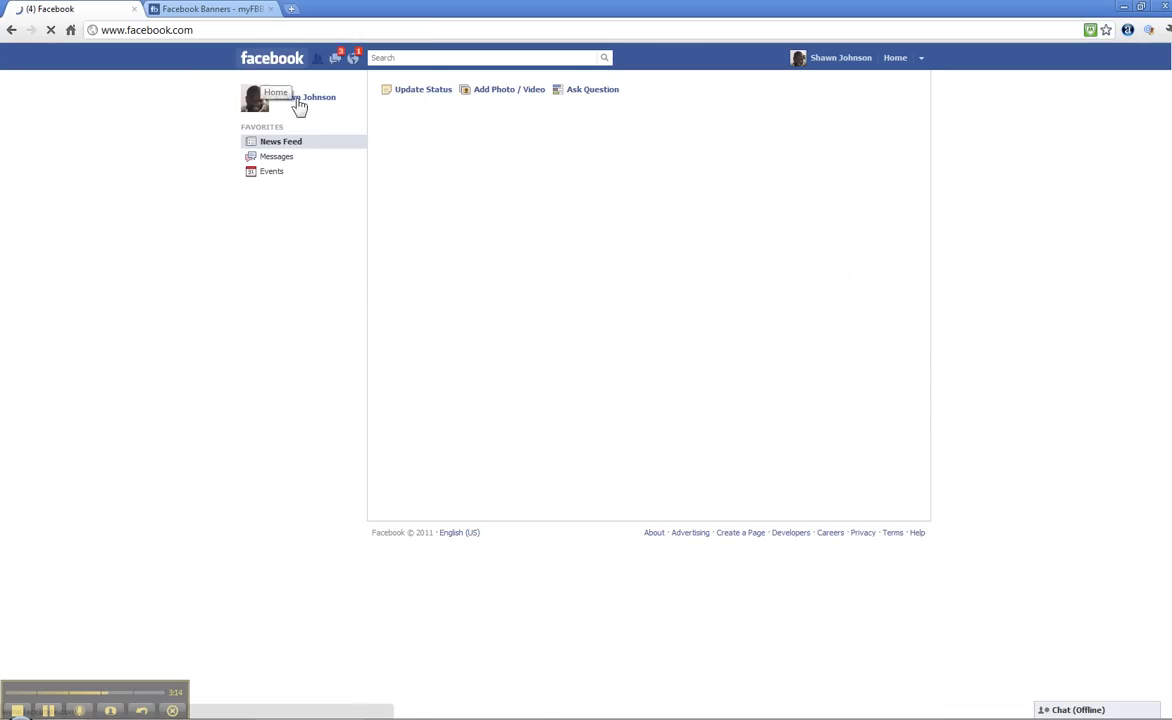
click(840, 58)
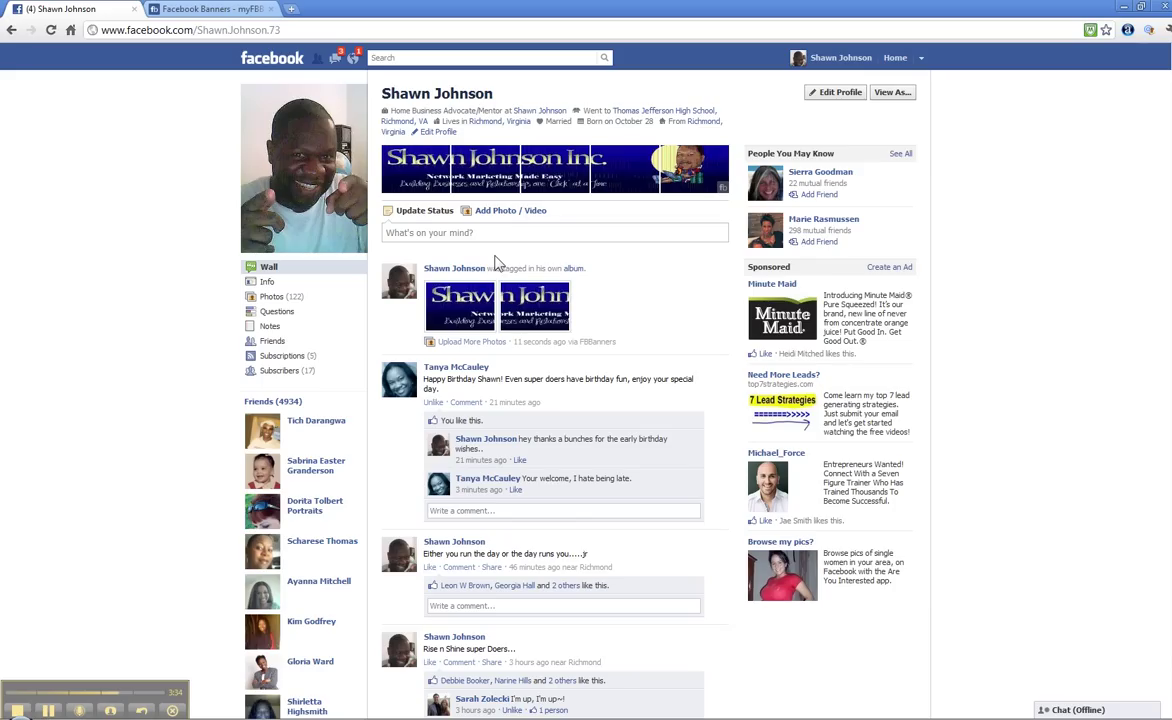
mouse_move(560, 300)
click(437, 57)
text(fb)
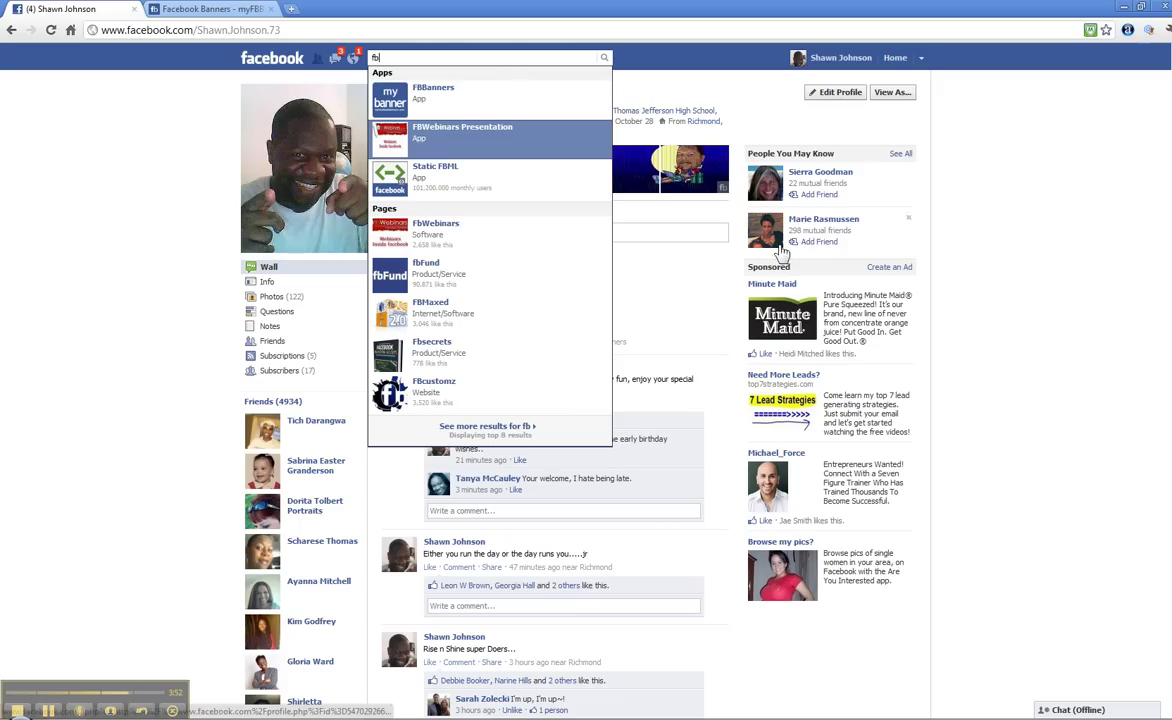
click(690, 232)
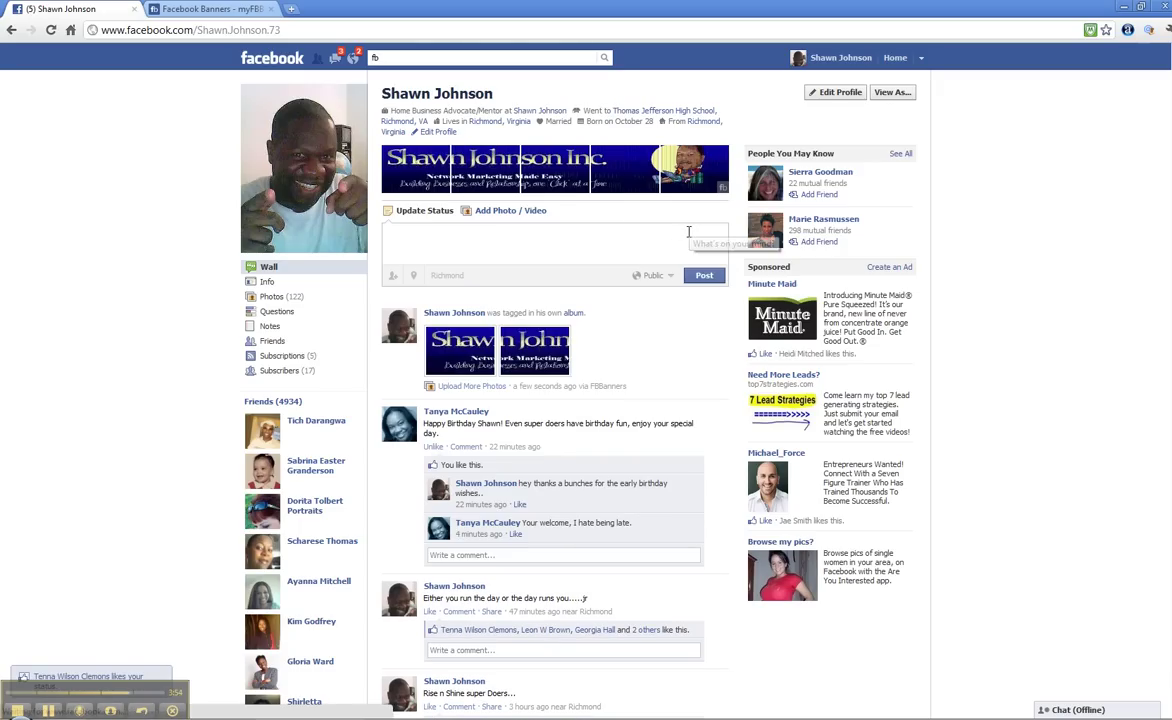